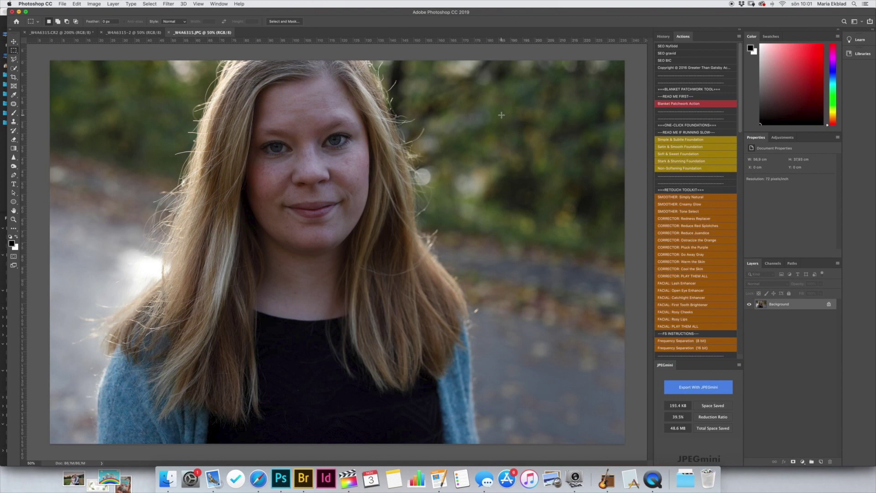
Step: Compare the _W4A6315-2, JPG and RAW versions of the portrait via their document tabs
left_click(122, 32)
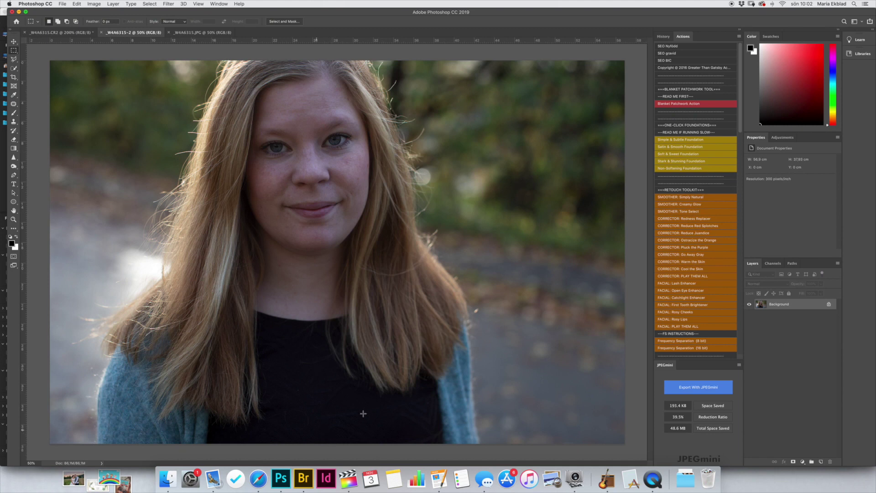
left_click(204, 33)
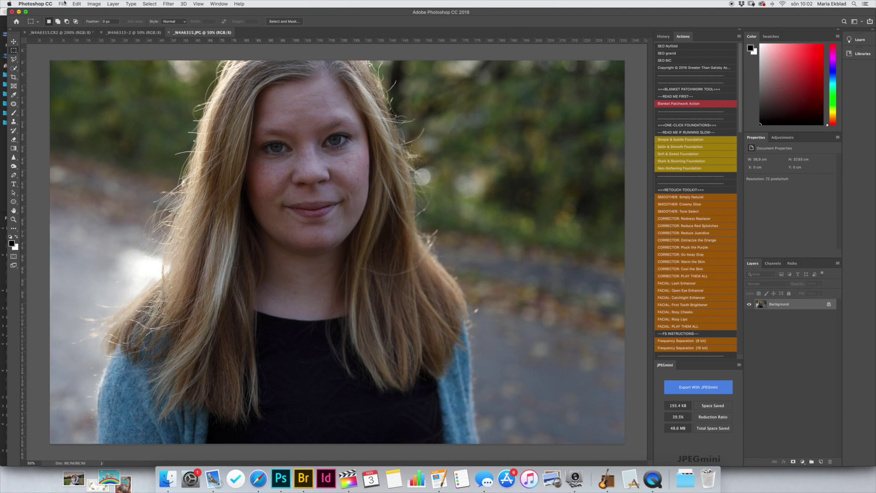
left_click(65, 33)
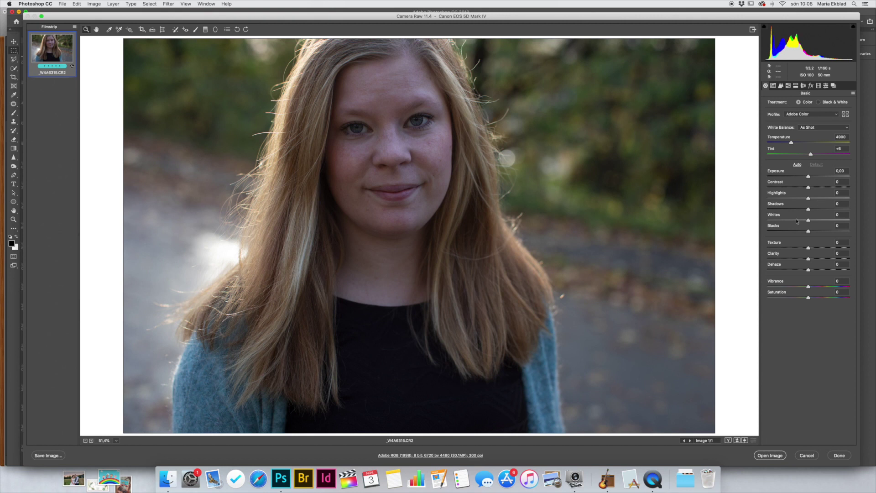
Step: Brighten and warm the RAW portrait by raising Exposure, Vibrance, Saturation and Temperature
left_click(815, 177)
mouse_move(815, 177)
left_mouse_down()
mouse_move(796, 198)
mouse_move(818, 209)
mouse_move(812, 188)
mouse_move(814, 213)
left_mouse_up()
left_click_drag(809, 287, 817, 287)
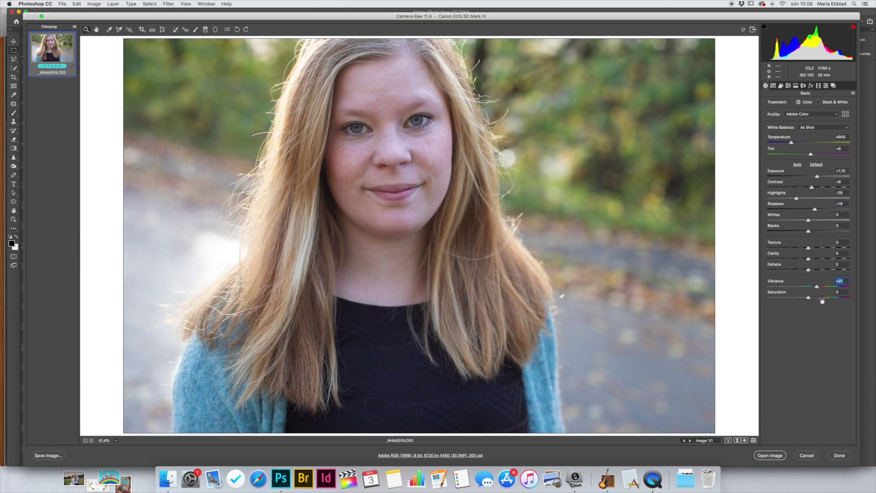
left_click_drag(809, 298, 817, 298)
left_click_drag(792, 143, 794, 143)
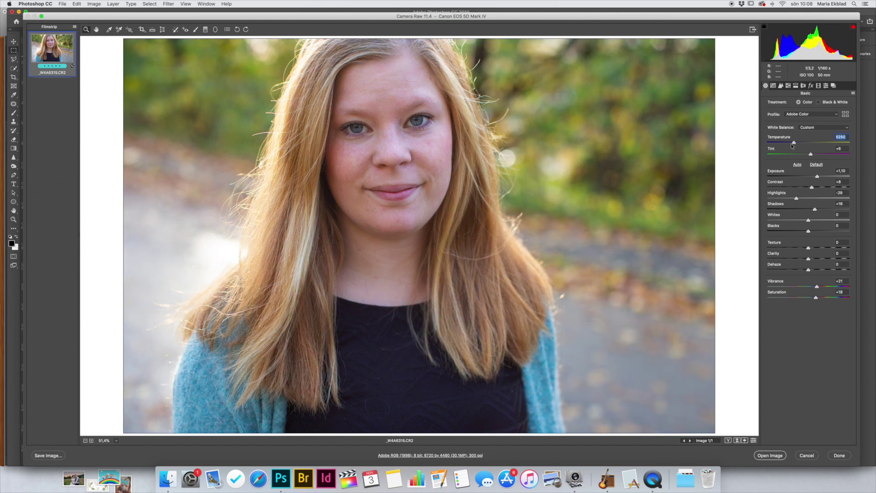
left_click_drag(817, 177, 795, 165)
left_click(788, 87)
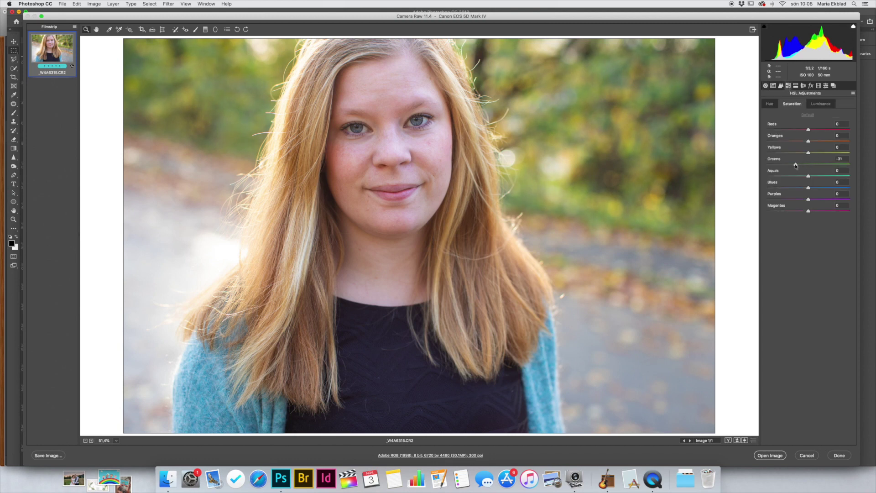
Step: Paint a brightening Adjustment Brush stroke over the face and raise Reds saturation to +10
left_click(196, 30)
left_click_drag(347, 131, 401, 137)
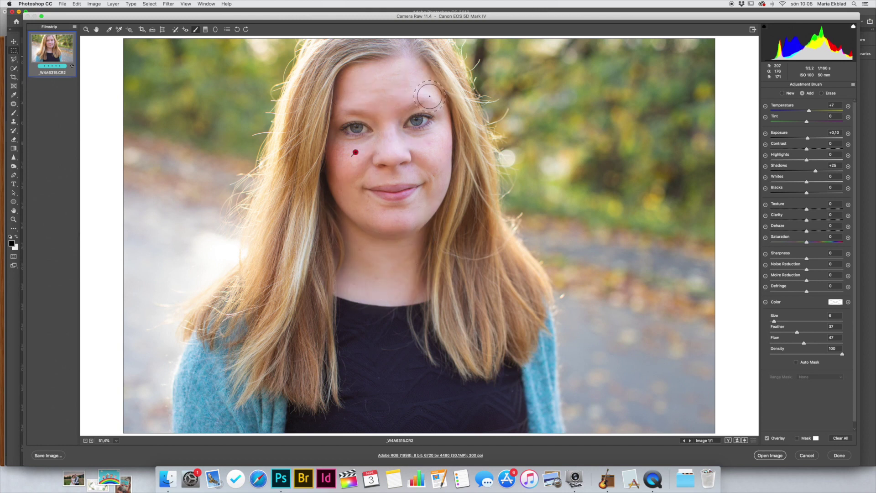
left_click(86, 29)
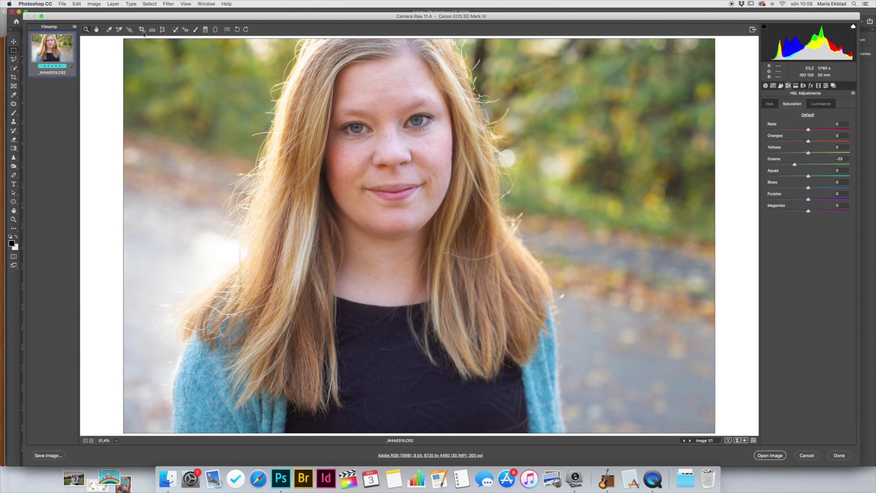
left_click_drag(809, 131, 814, 133)
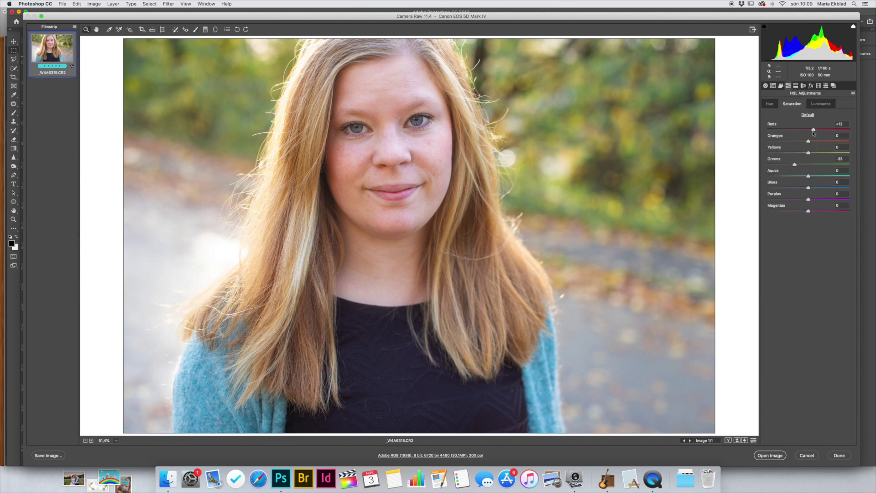
Step: In the Basic panel, nudge Temperature down, Exposure up and Shadows down
left_click(765, 85)
left_click_drag(795, 143, 793, 143)
left_click_drag(820, 177, 821, 178)
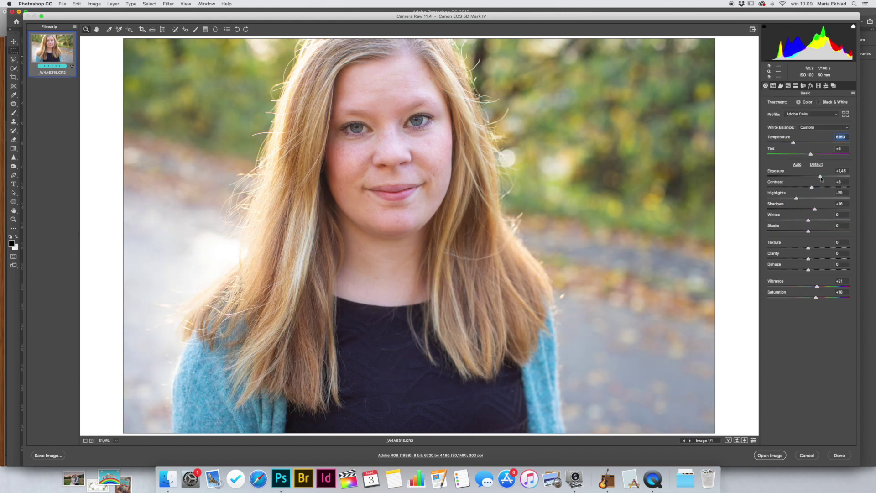
left_click_drag(815, 209, 815, 188)
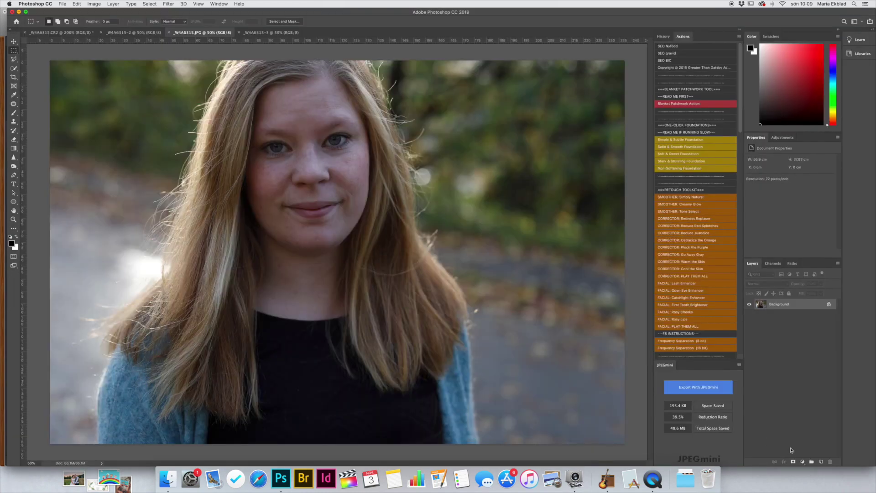
Step: Add a Curves adjustment layer to the JPG portrait and bend the curve upward
left_click(802, 462)
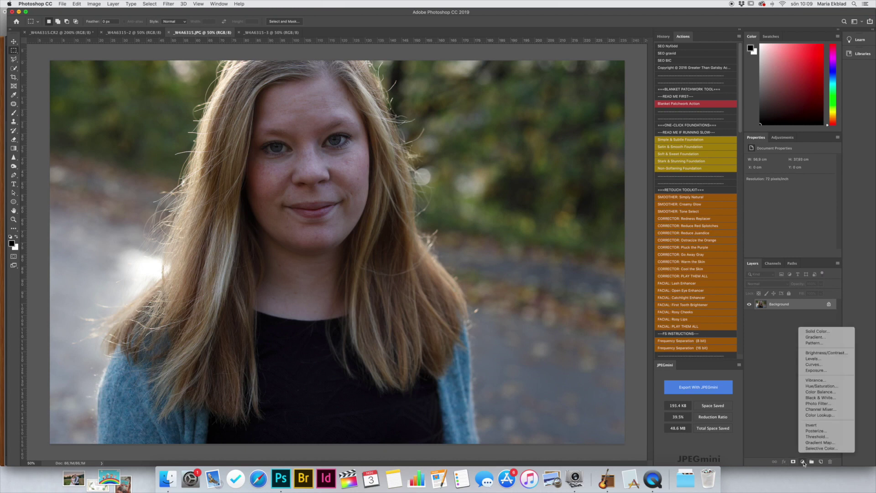
left_click(819, 365)
left_click_drag(806, 202, 800, 195)
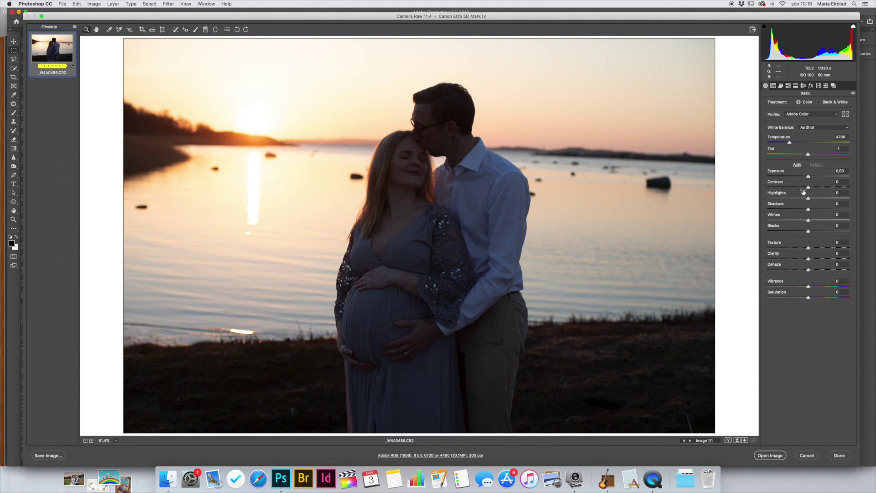
Step: Set Shadows to +100, Highlights to -100, Exposure to about +0.55 and Contrast to +23
left_click_drag(808, 209, 863, 213)
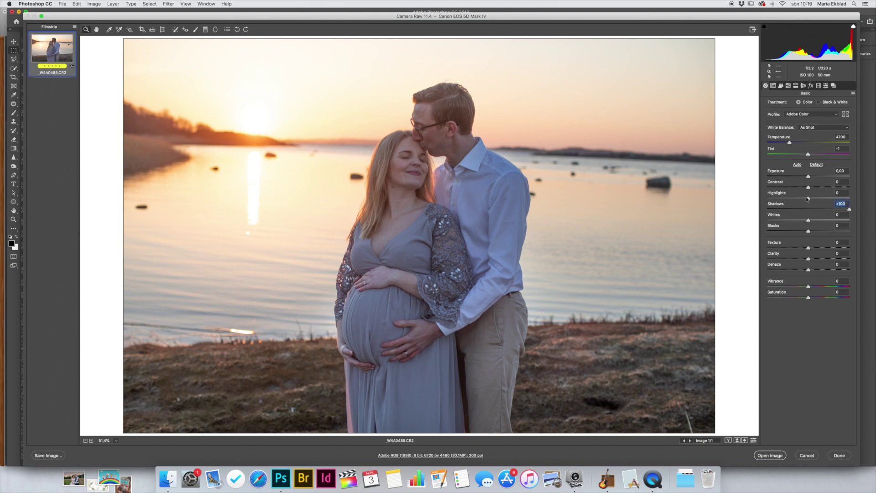
left_click_drag(808, 198, 767, 198)
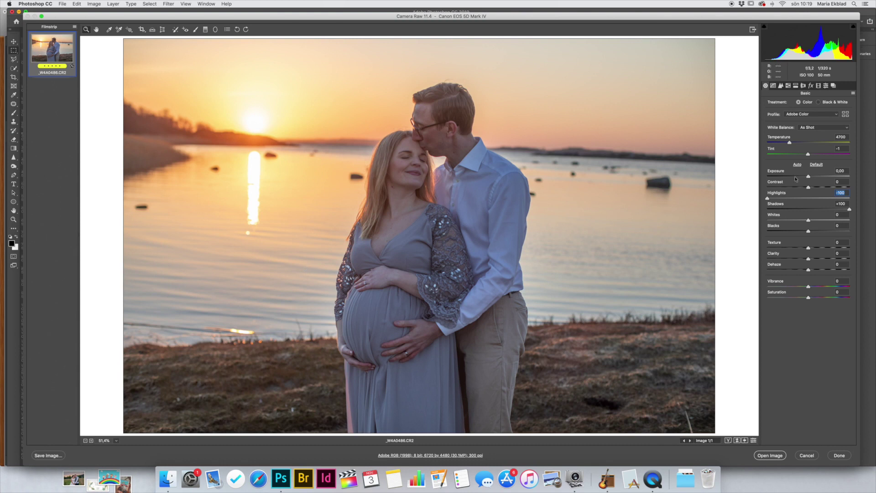
left_click_drag(809, 176, 814, 176)
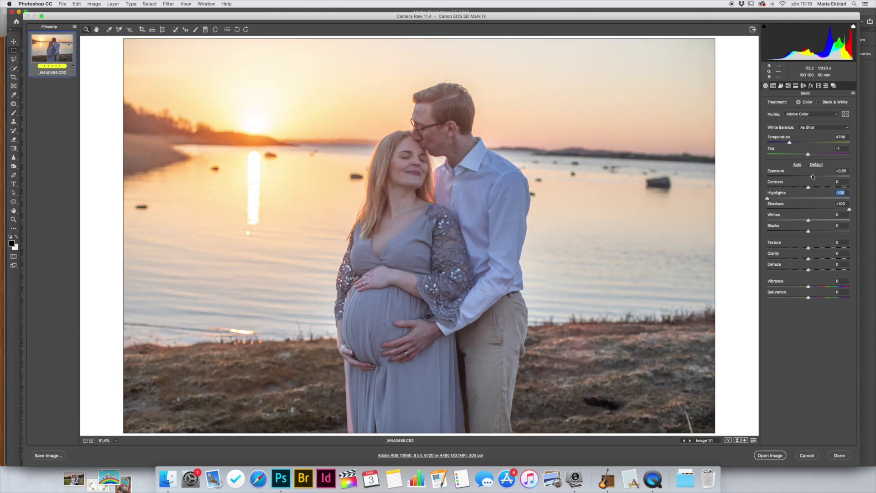
left_click_drag(809, 187, 817, 187)
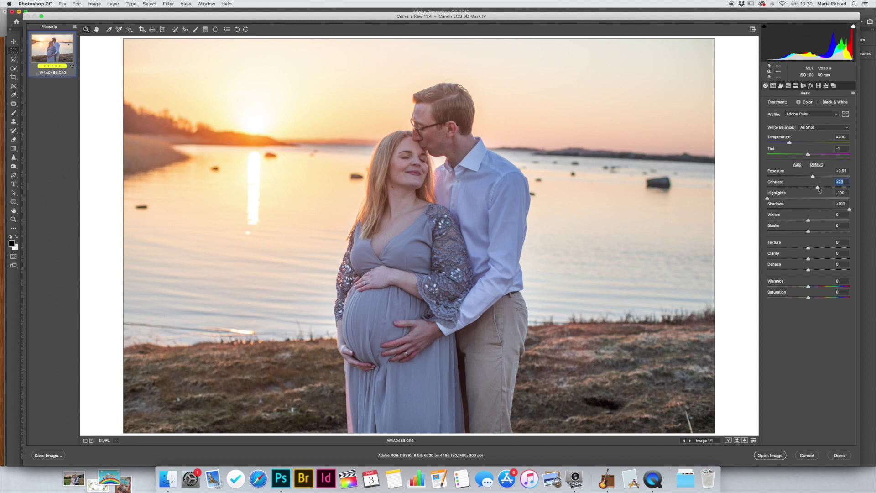
Step: Raise Contrast on the sunset couple photo from +23 to about +34
left_click_drag(819, 189, 816, 179)
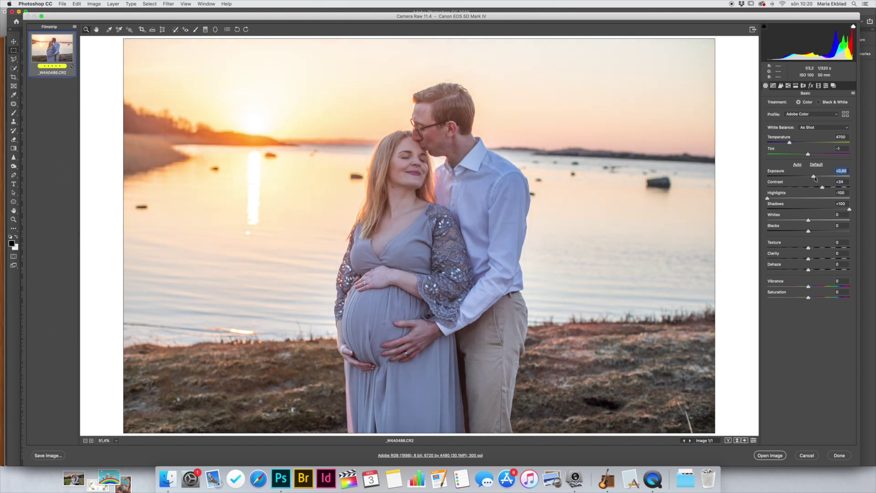